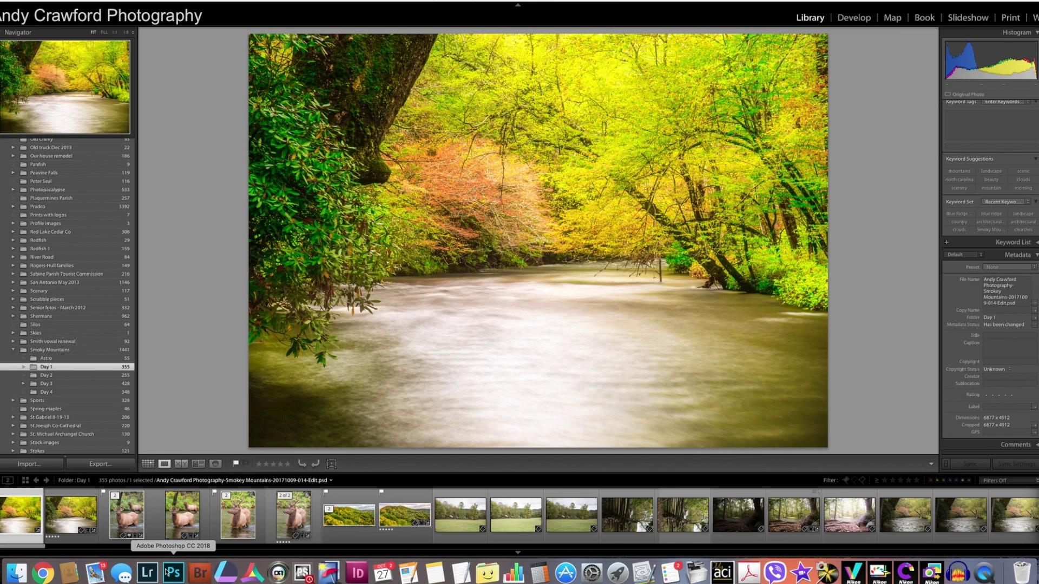
# Switch to Photoshop CC 2018 and open its Performance preferences
pyautogui.click(177, 568)
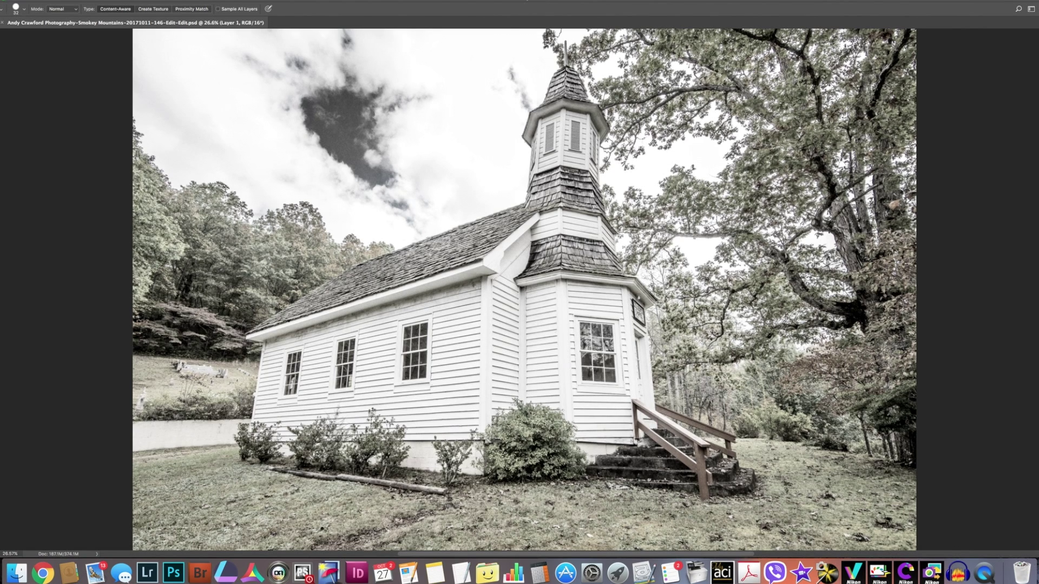
pyautogui.click(44, 6)
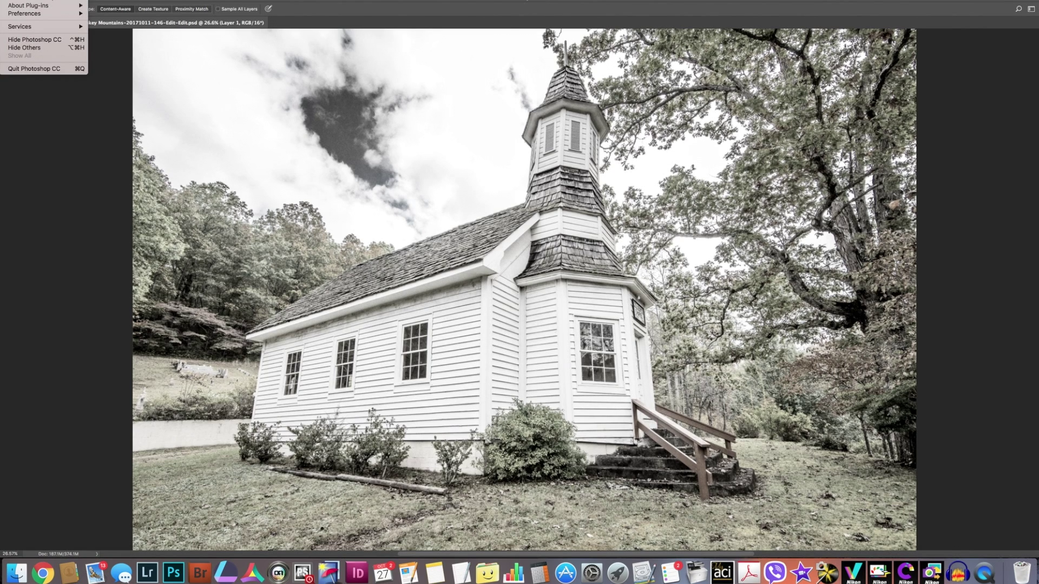
pyautogui.click(20, 1)
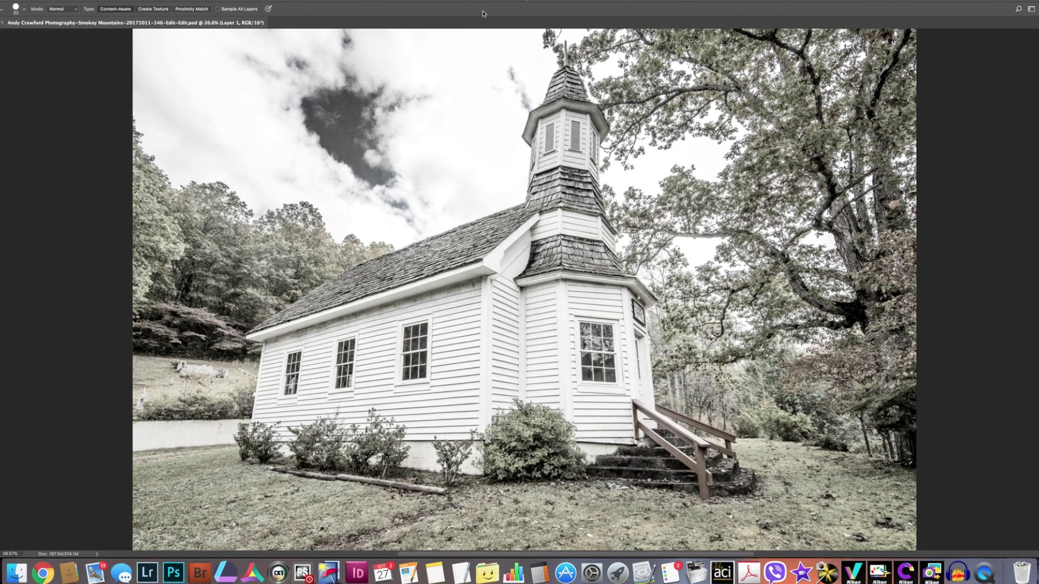
pyautogui.click(25, 1)
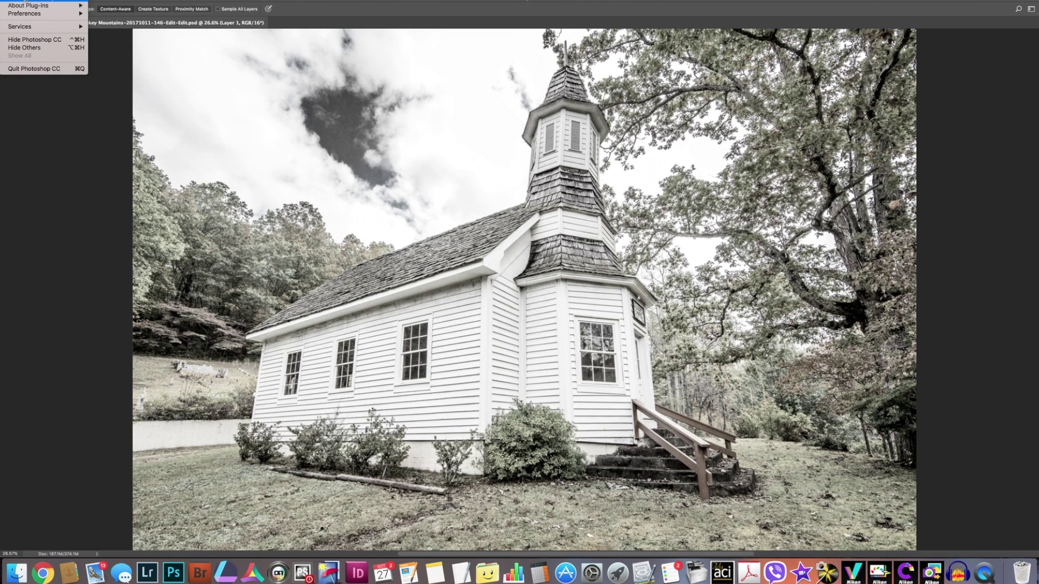
pyautogui.moveTo(33, 14)
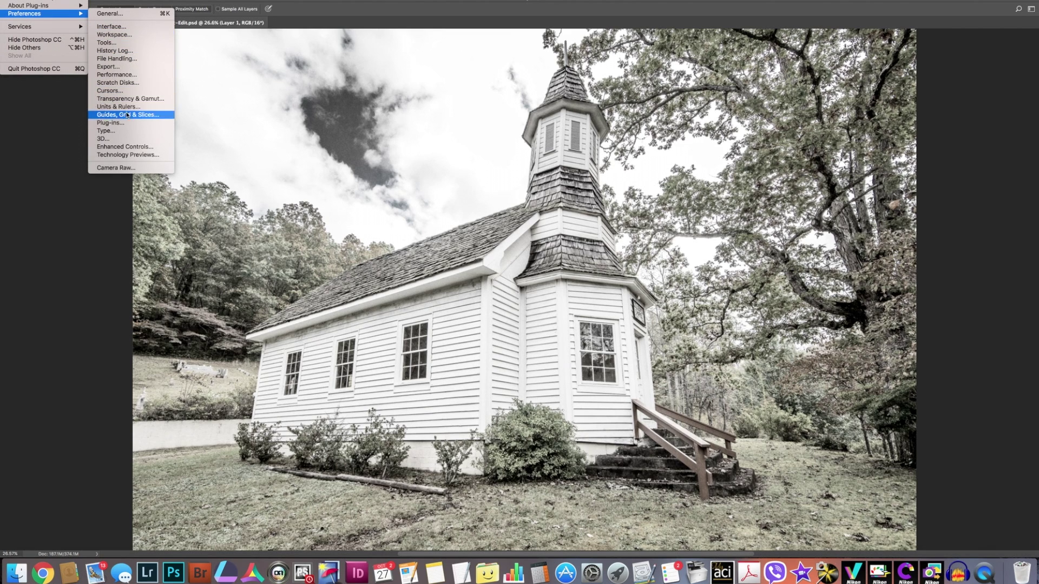
pyautogui.click(153, 74)
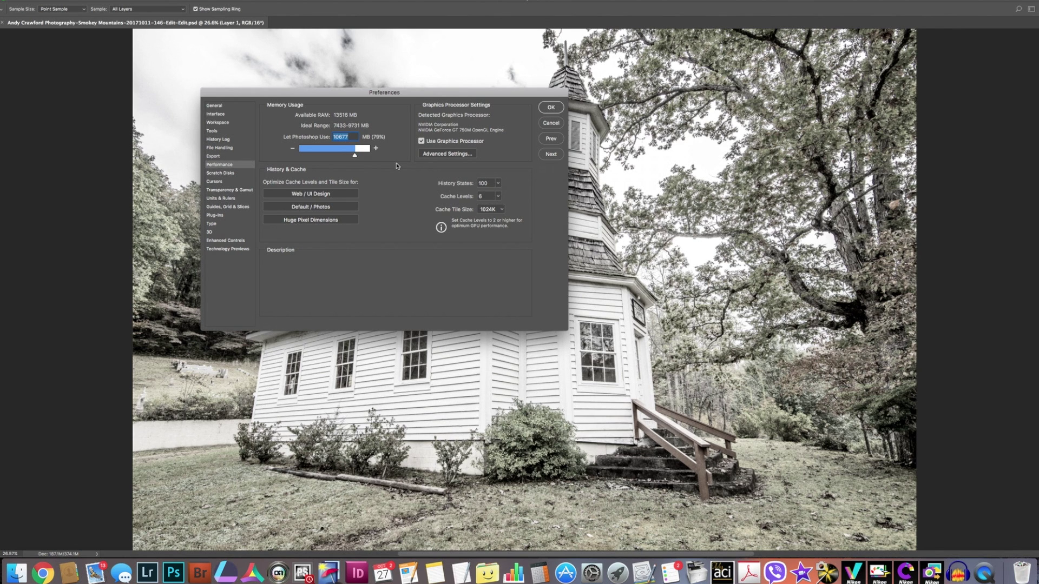
# Move the Preferences window over the middle of the image, examine the memory usage settings and close it
pyautogui.moveTo(437, 96); pyautogui.dragTo(702, 194)
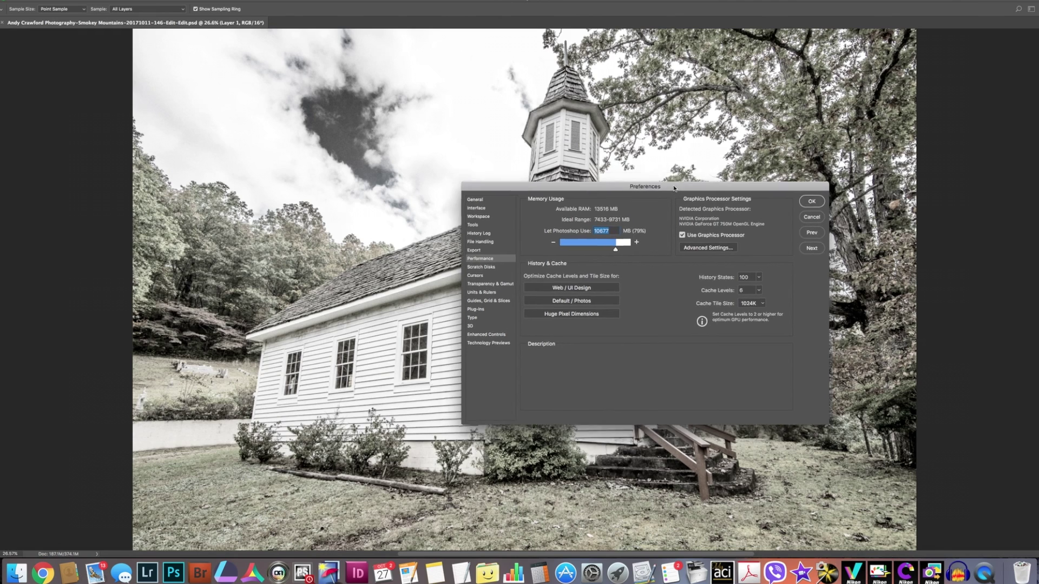
pyautogui.moveTo(678, 194); pyautogui.dragTo(655, 170)
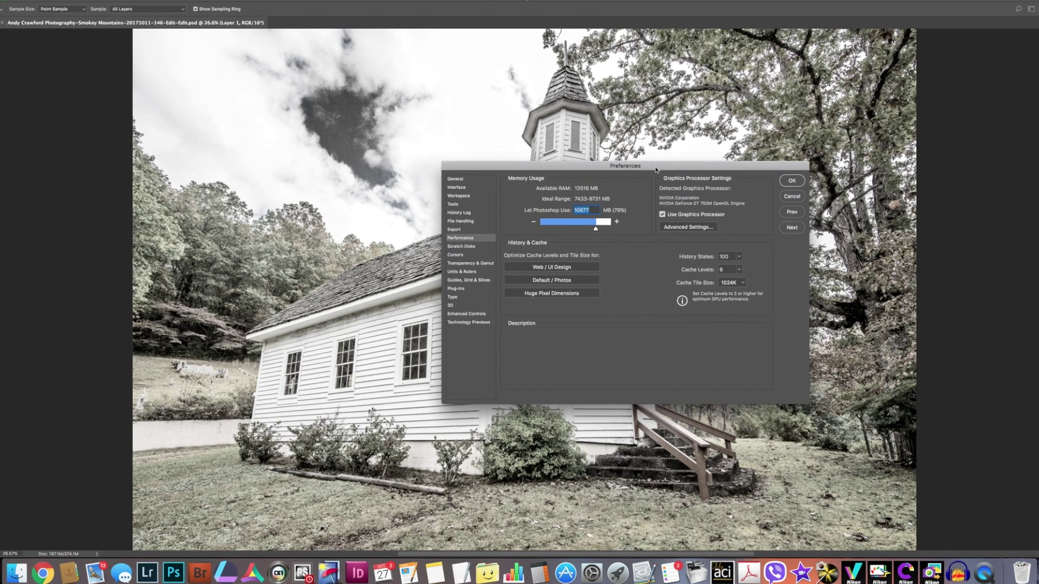
pyautogui.moveTo(655, 170); pyautogui.dragTo(530, 182)
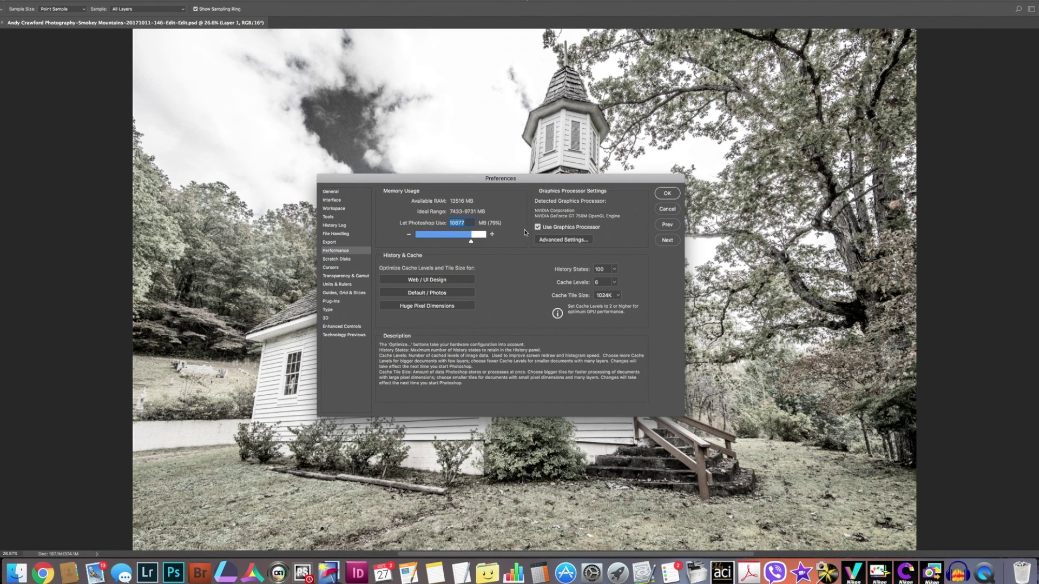
pyautogui.moveTo(550, 181); pyautogui.dragTo(584, 179)
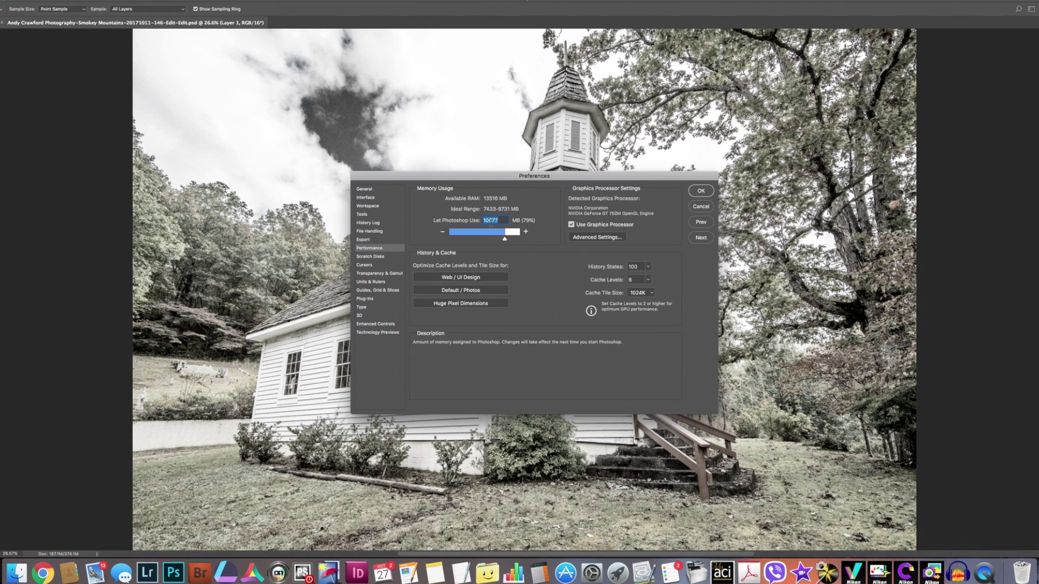
pyautogui.click(700, 192)
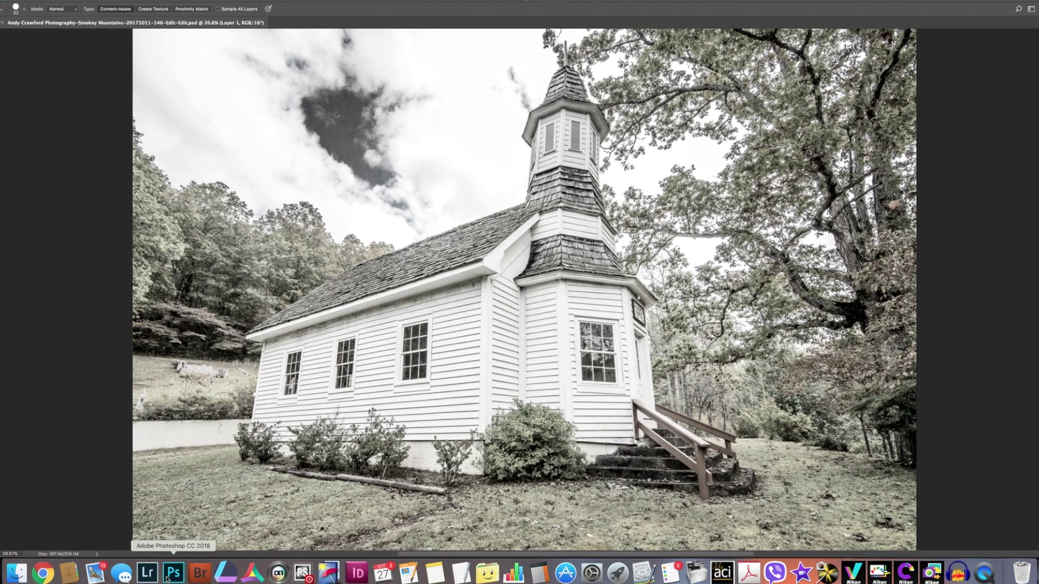
# Switch to Lightroom, review its Performance preferences and close them
pyautogui.click(147, 572)
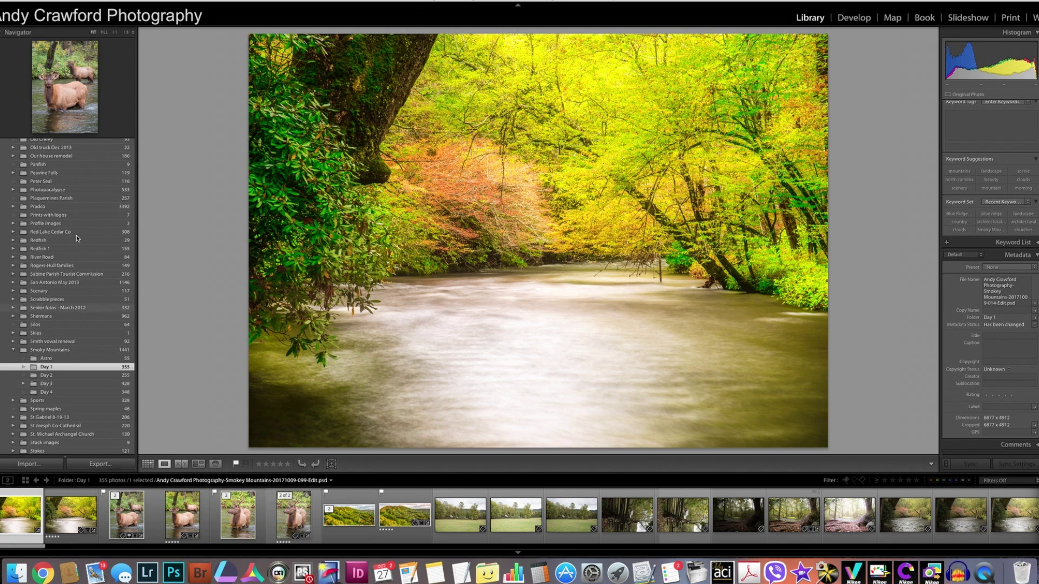
pyautogui.click(28, 3)
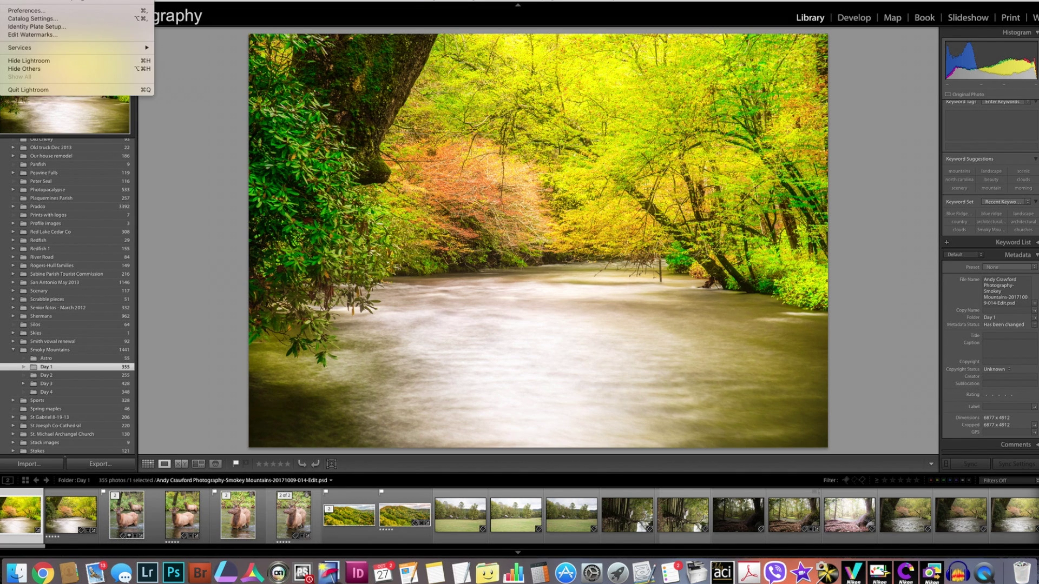
pyautogui.click(25, 11)
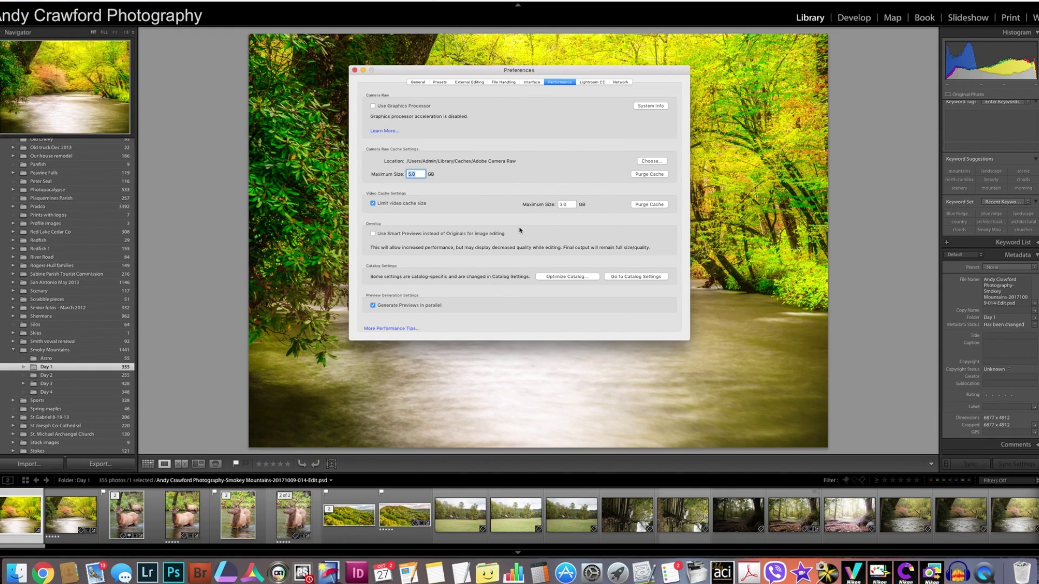
pyautogui.click(485, 157)
pyautogui.click(354, 71)
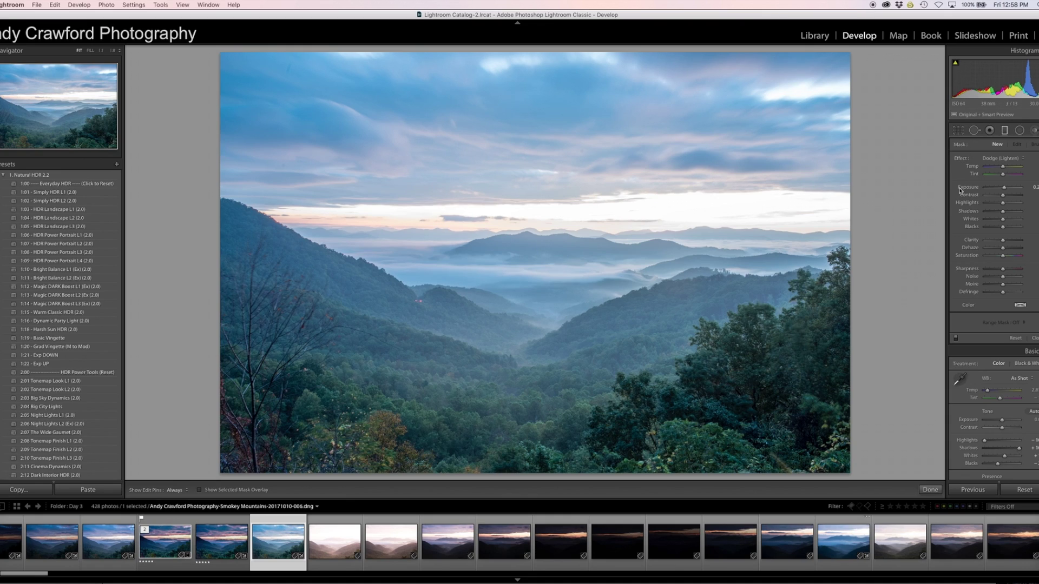
# Add a graduated filter over the sky down to the misty ridges, with reduced exposure and highlights and a warmer temperature
pyautogui.click(1005, 131)
pyautogui.moveTo(561, 225); pyautogui.dragTo(574, 292)
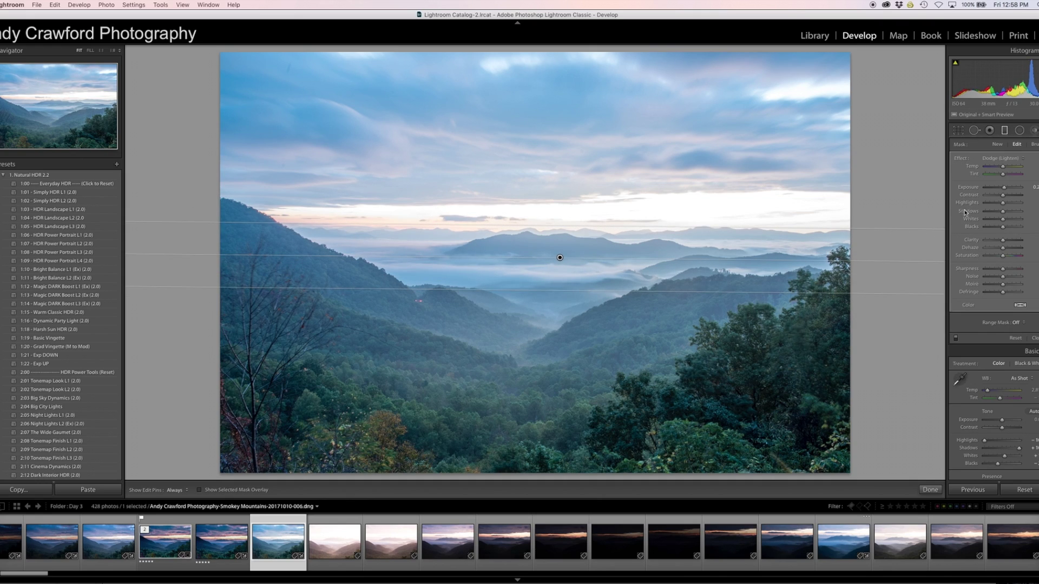
pyautogui.moveTo(1003, 187); pyautogui.dragTo(998, 190)
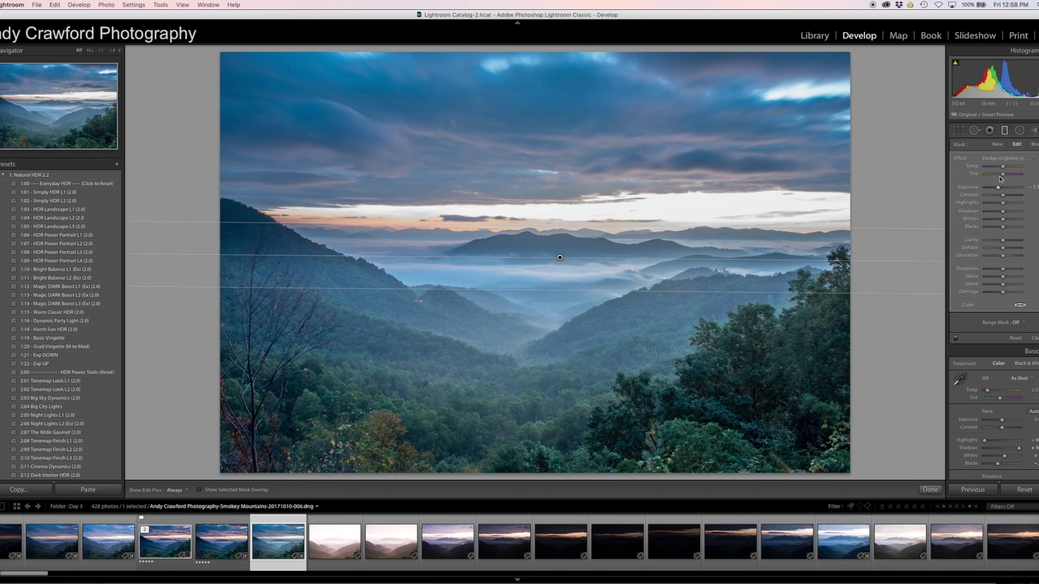
pyautogui.moveTo(1002, 167); pyautogui.dragTo(1008, 167)
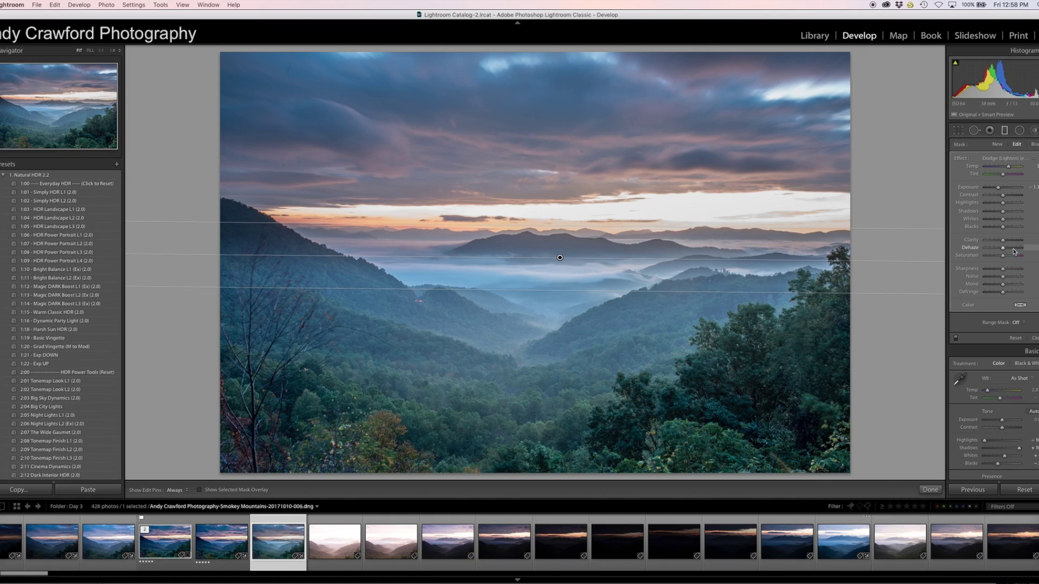
pyautogui.moveTo(1002, 204); pyautogui.dragTo(991, 205)
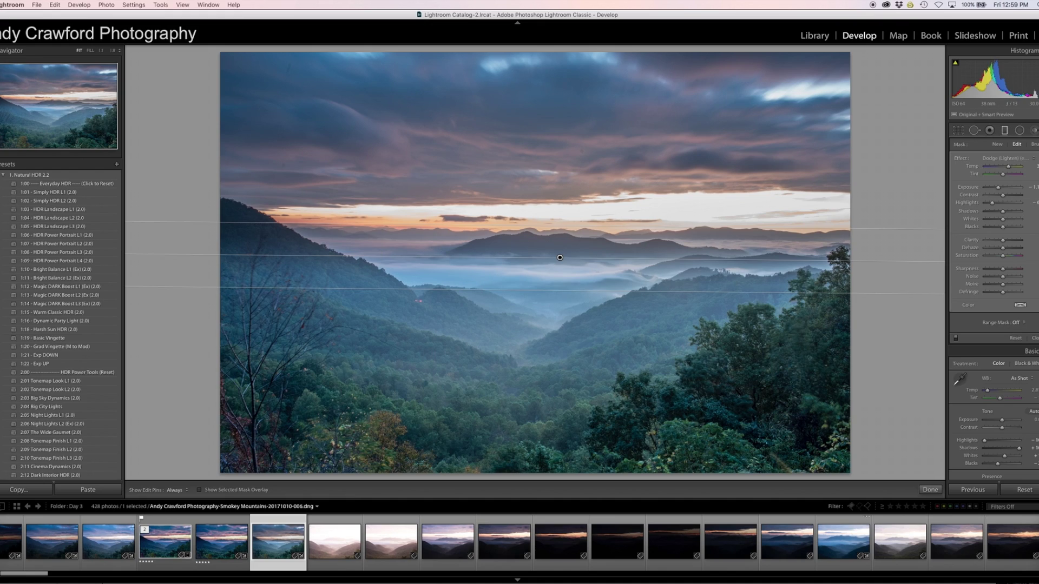
# Show the graduated filter's brush options and set its range mask to Luminance
pyautogui.click(1034, 144)
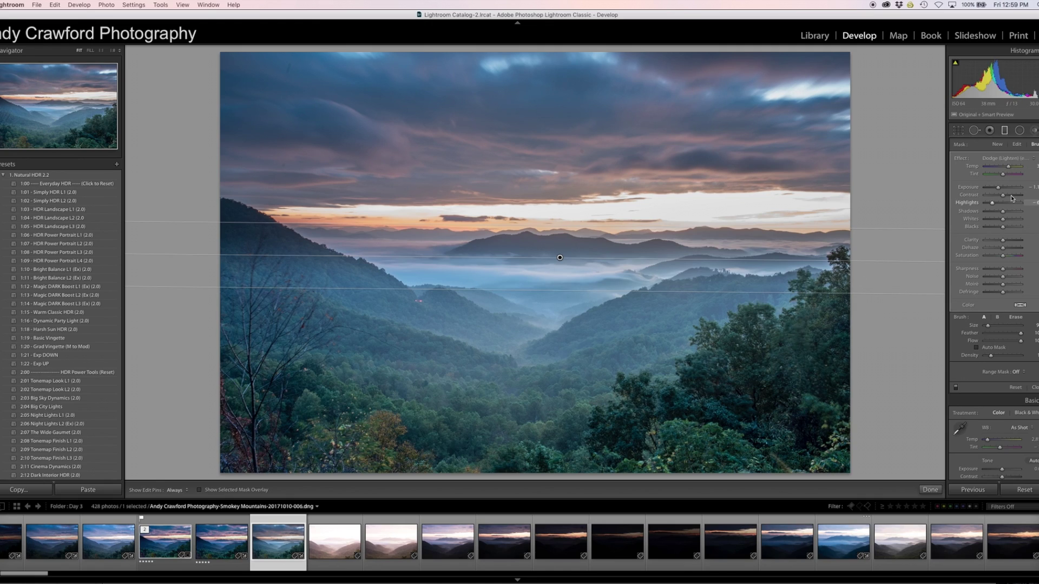
pyautogui.click(1012, 372)
pyautogui.click(1021, 384)
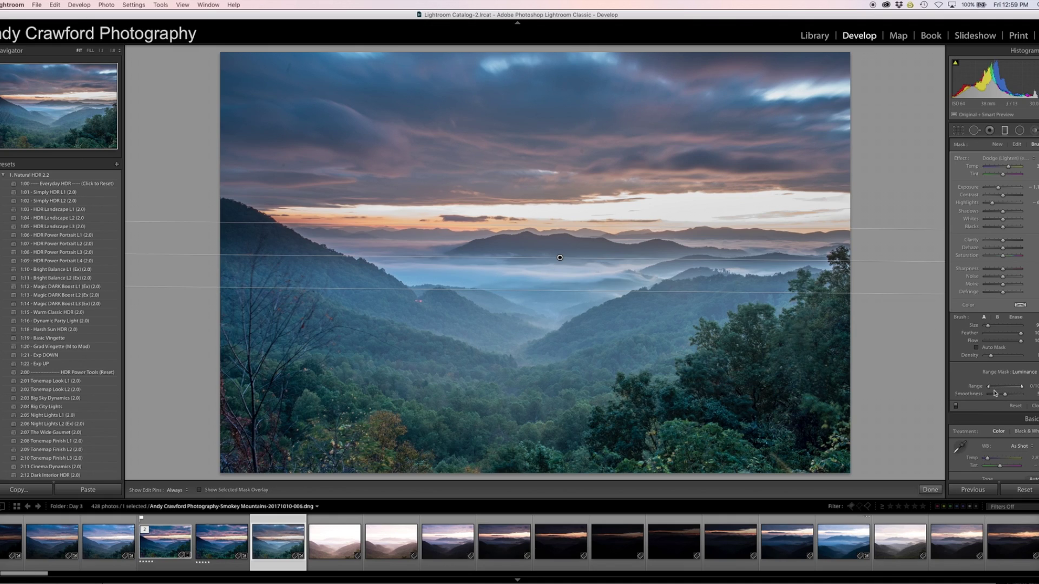
# Adjust the lower luminance range limit to 81 while previewing the mask in black and white
pyautogui.press('alt')
pyautogui.moveTo(988, 388); pyautogui.dragTo(989, 388)
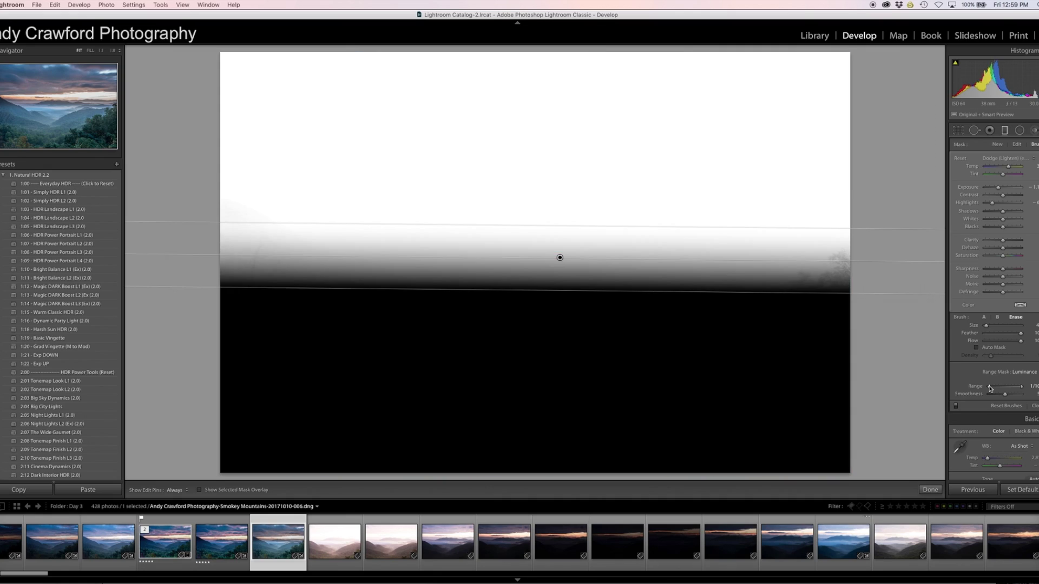
pyautogui.moveTo(990, 388); pyautogui.dragTo(991, 388)
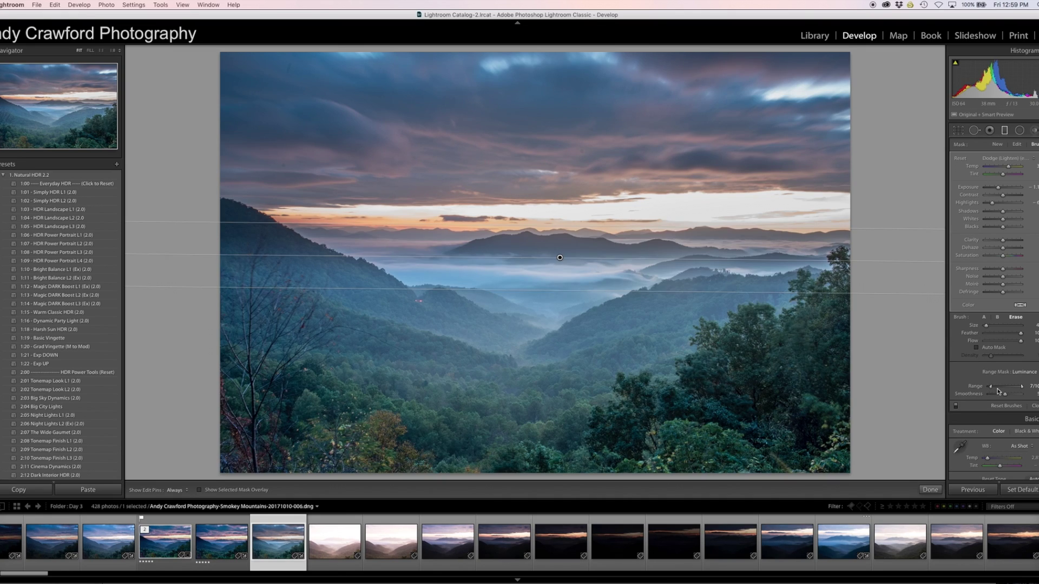
pyautogui.moveTo(989, 388); pyautogui.dragTo(986, 388)
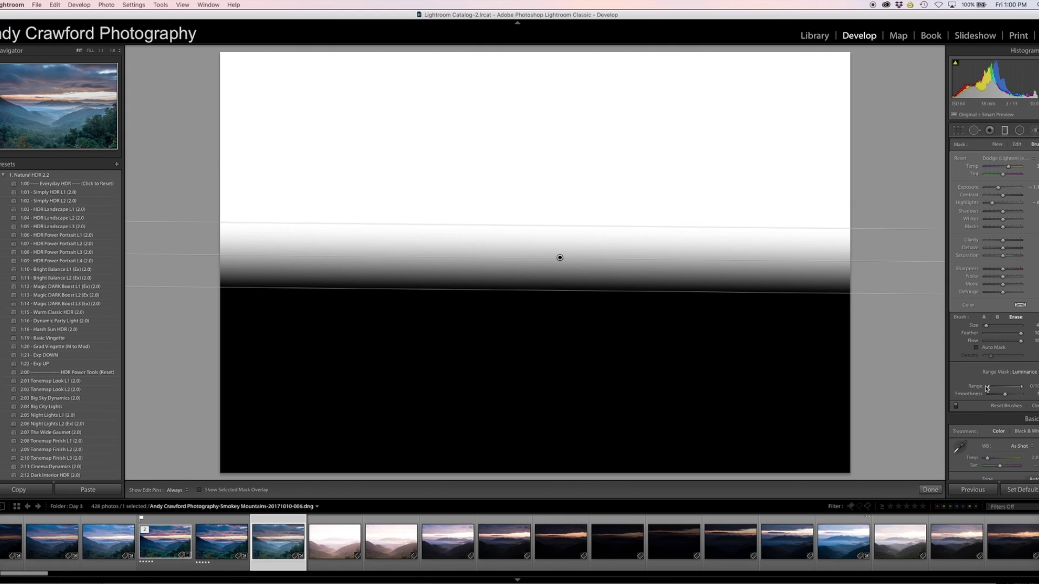
pyautogui.moveTo(985, 388)
pyautogui.mouseDown()
pyautogui.moveTo(1001, 389)
pyautogui.moveTo(982, 392)
pyautogui.mouseUp()
pyautogui.moveTo(988, 390); pyautogui.dragTo(1013, 390)
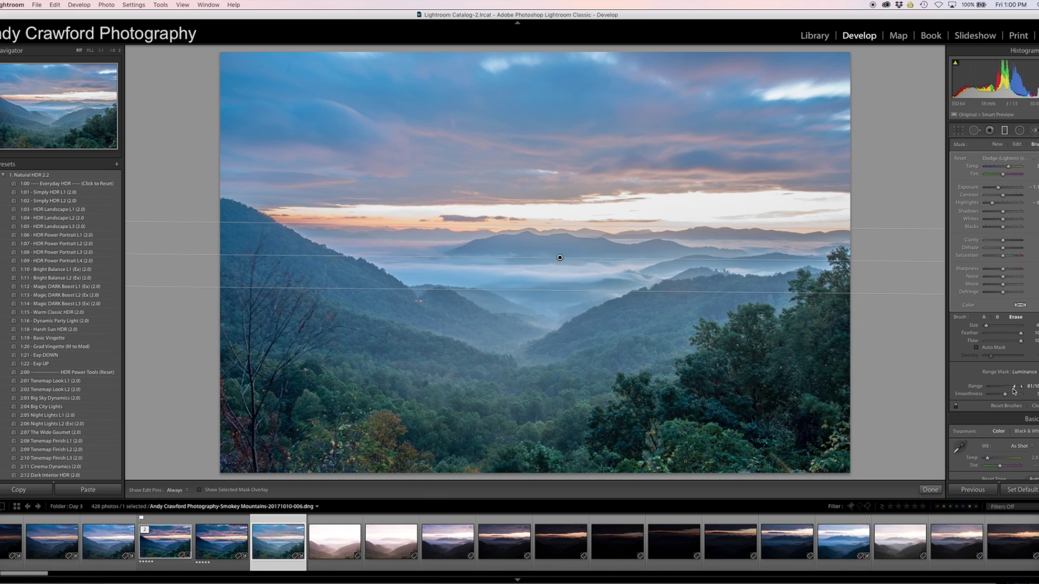
# Toggle the graduated filter off and on repeatedly to compare the sky with and without it
pyautogui.click(956, 405)
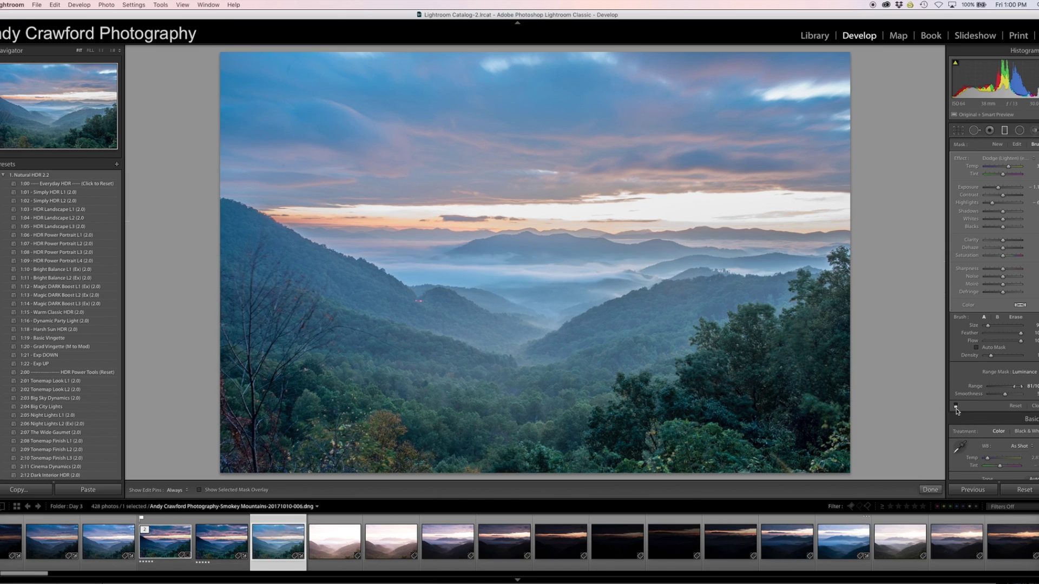
pyautogui.click(956, 406)
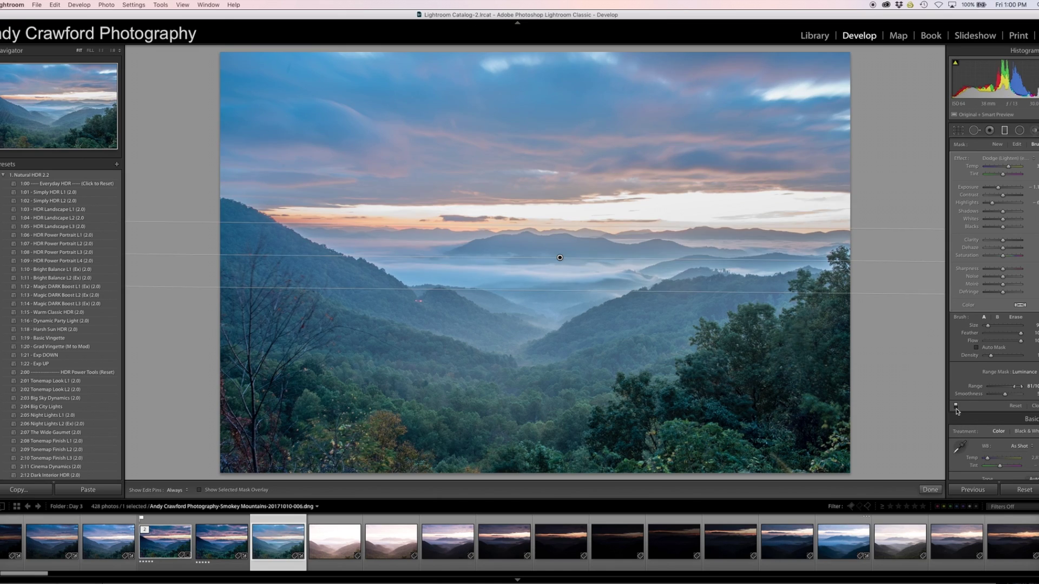
pyautogui.click(955, 407)
pyautogui.click(955, 406)
pyautogui.click(955, 407)
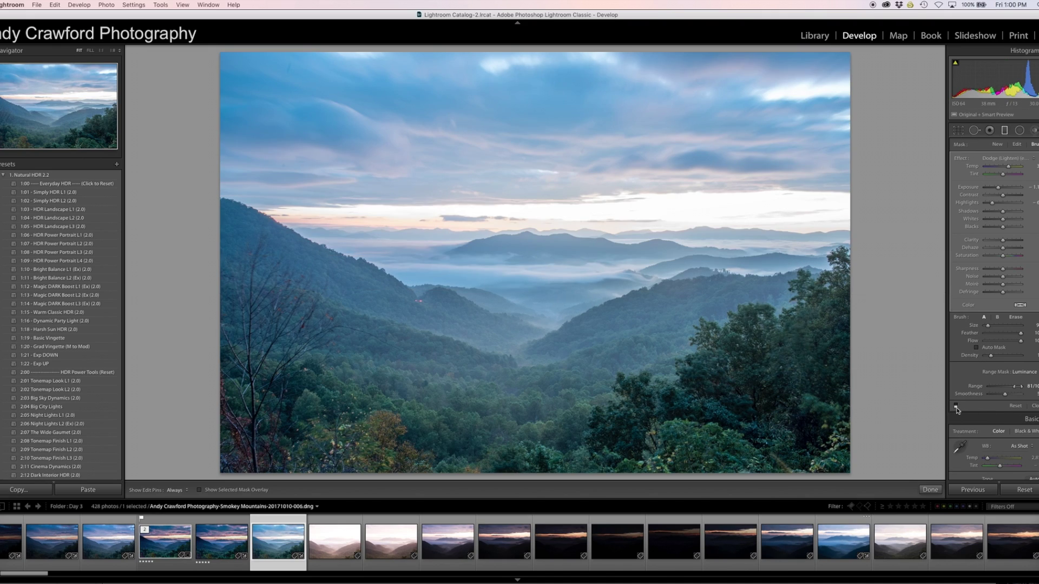
pyautogui.click(955, 407)
pyautogui.click(955, 407)
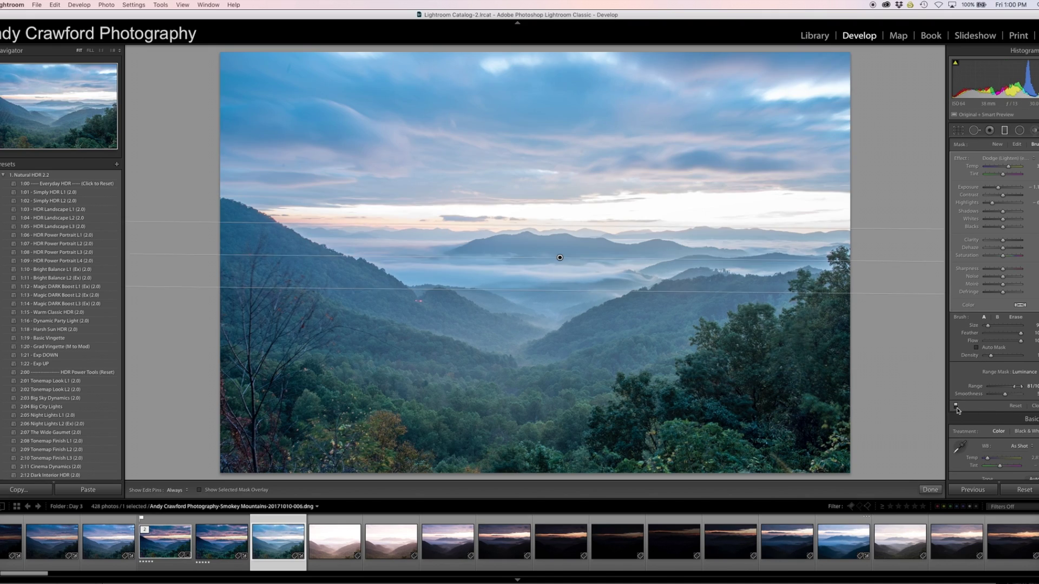
pyautogui.click(956, 407)
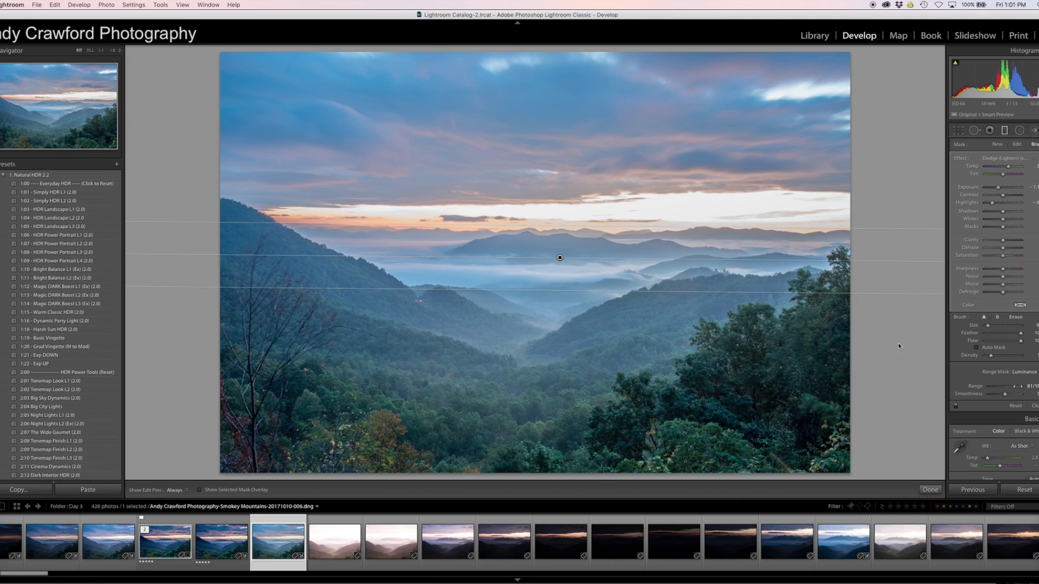
# Change the graduated filter's range mask to Color and sample five colors from the bright horizon up through the clouds
pyautogui.click(1024, 373)
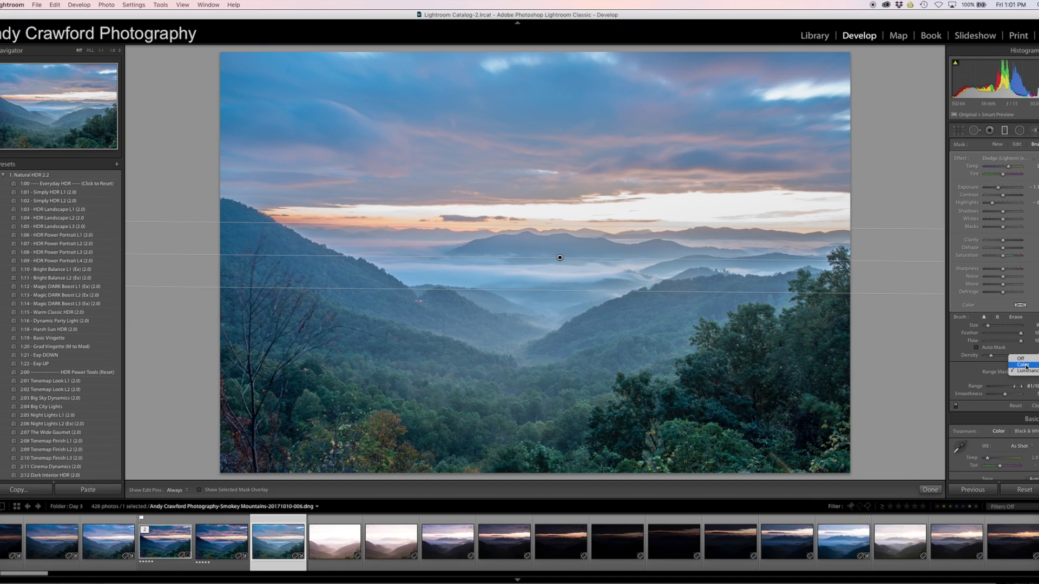
pyautogui.click(1026, 366)
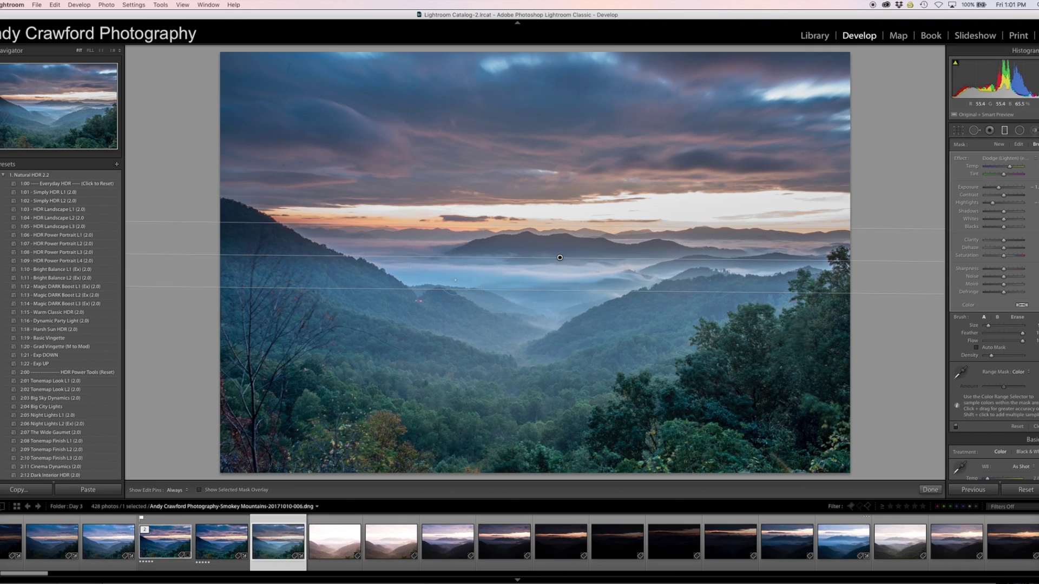
pyautogui.click(963, 374)
pyautogui.click(772, 202)
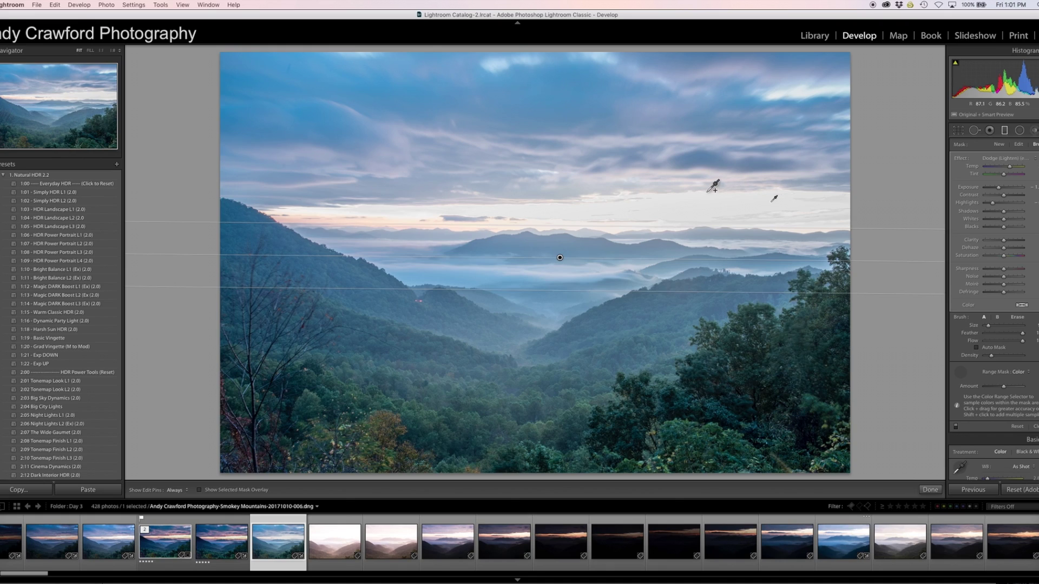
pyautogui.keyDown('shift'); pyautogui.click(695, 187); pyautogui.keyUp('shift')
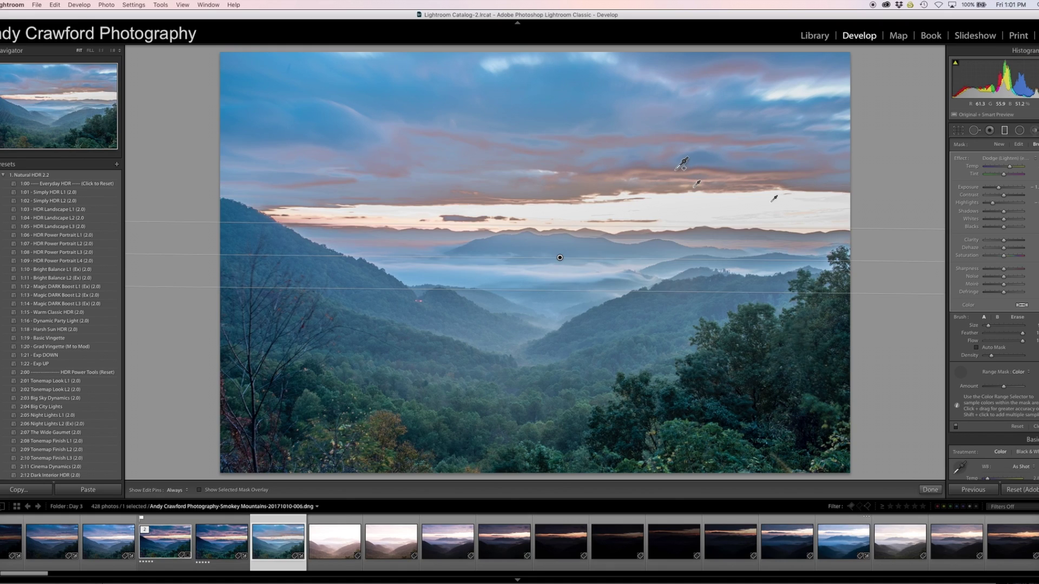
pyautogui.keyDown('shift'); pyautogui.click(671, 169); pyautogui.keyUp('shift')
pyautogui.keyDown('shift'); pyautogui.click(635, 138); pyautogui.keyUp('shift')
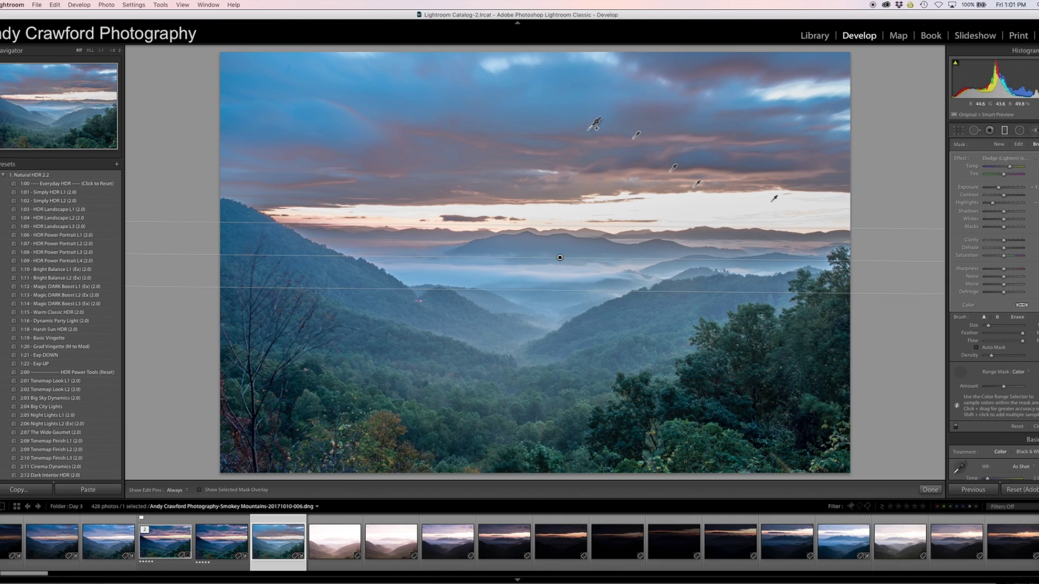
pyautogui.keyDown('shift'); pyautogui.click(501, 111); pyautogui.keyUp('shift')
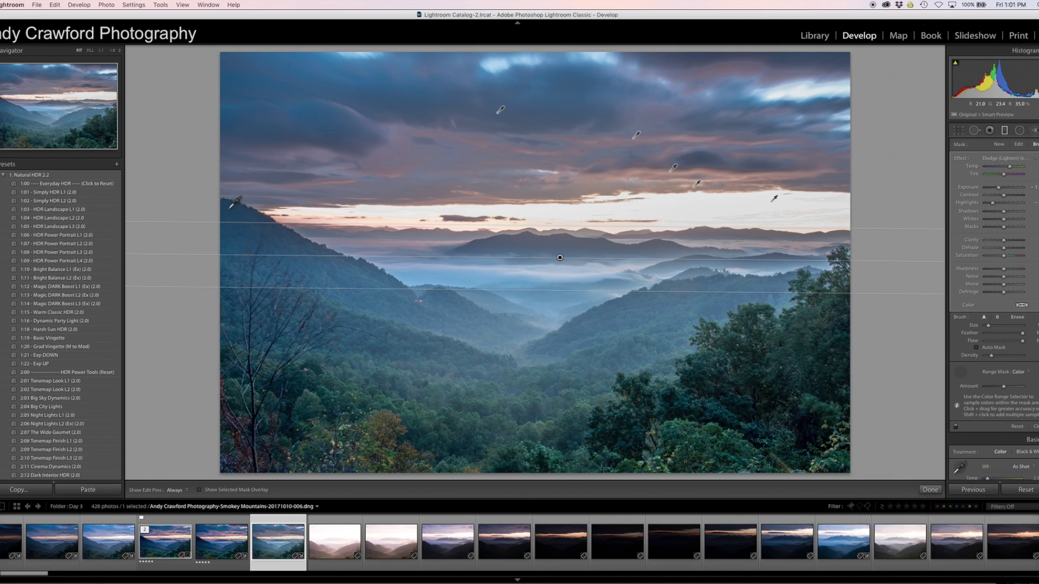
# Compare the sky with the color-masked graduated filter off and on
pyautogui.click(956, 427)
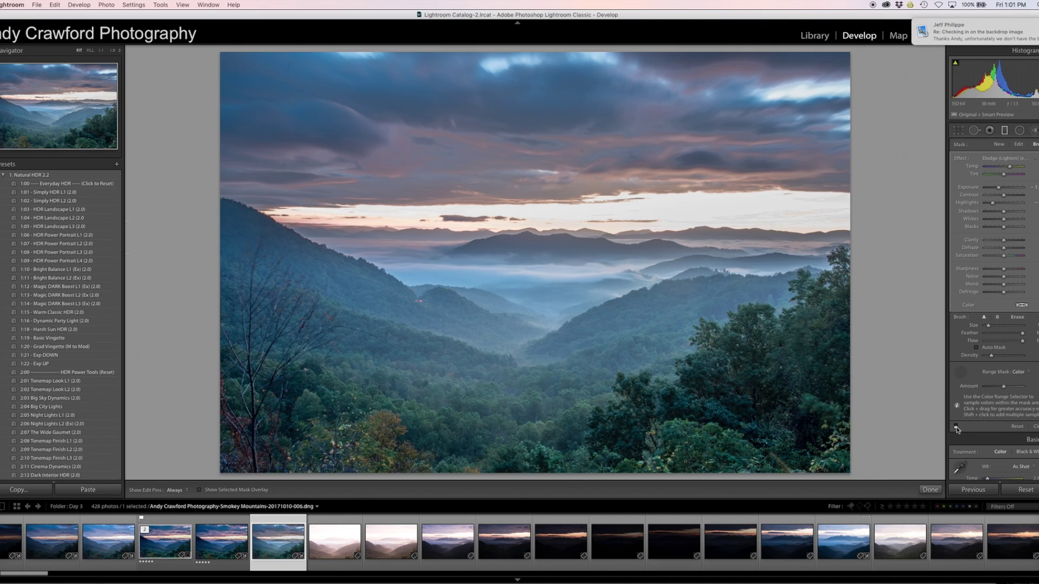
pyautogui.click(956, 427)
pyautogui.click(955, 428)
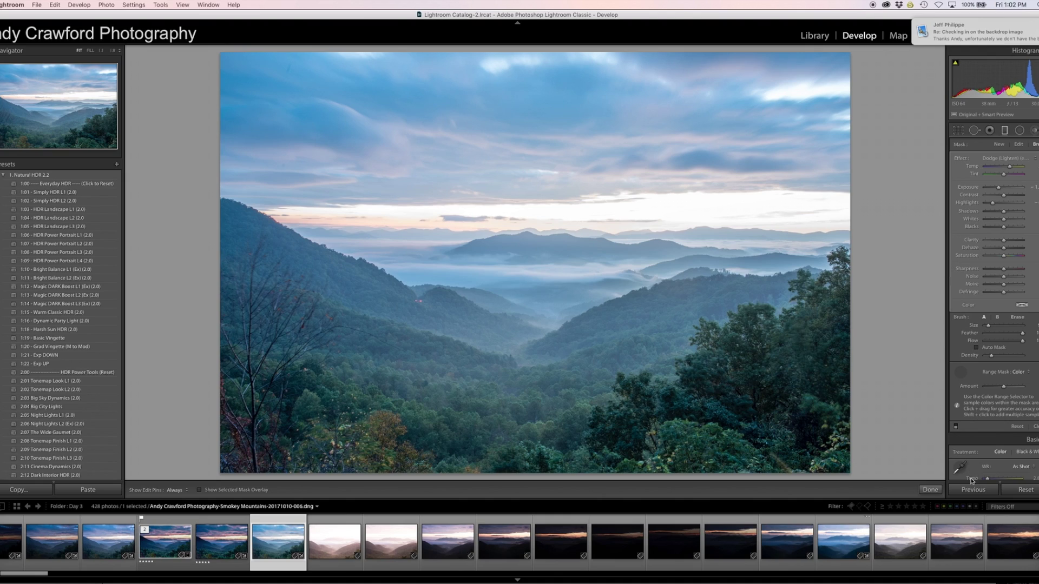
pyautogui.click(956, 428)
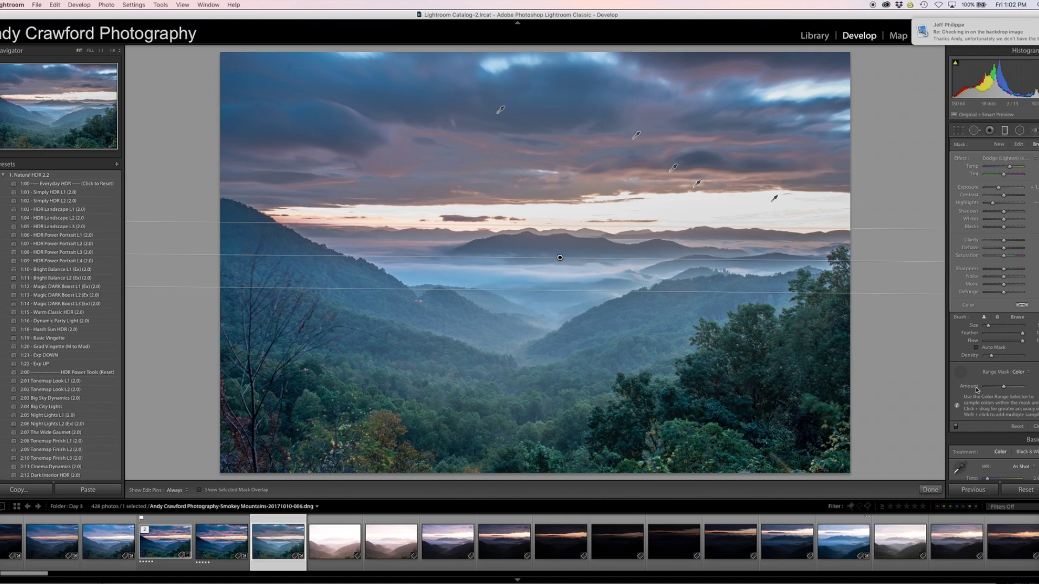
# Return the graduated filter's range mask to Luminance and compare the photo with the filter off and on
pyautogui.click(960, 372)
pyautogui.click(1017, 372)
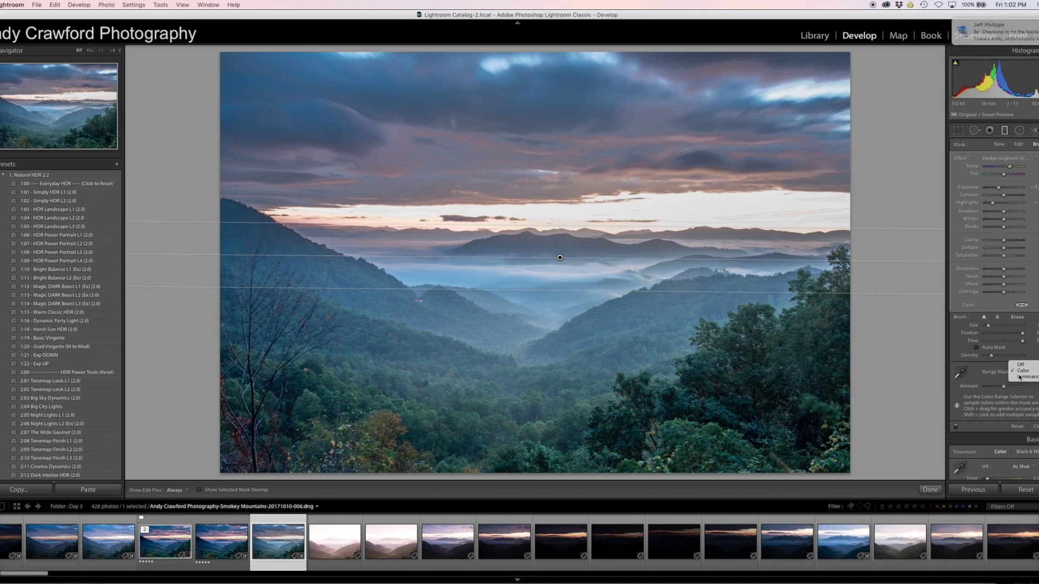
pyautogui.click(1018, 381)
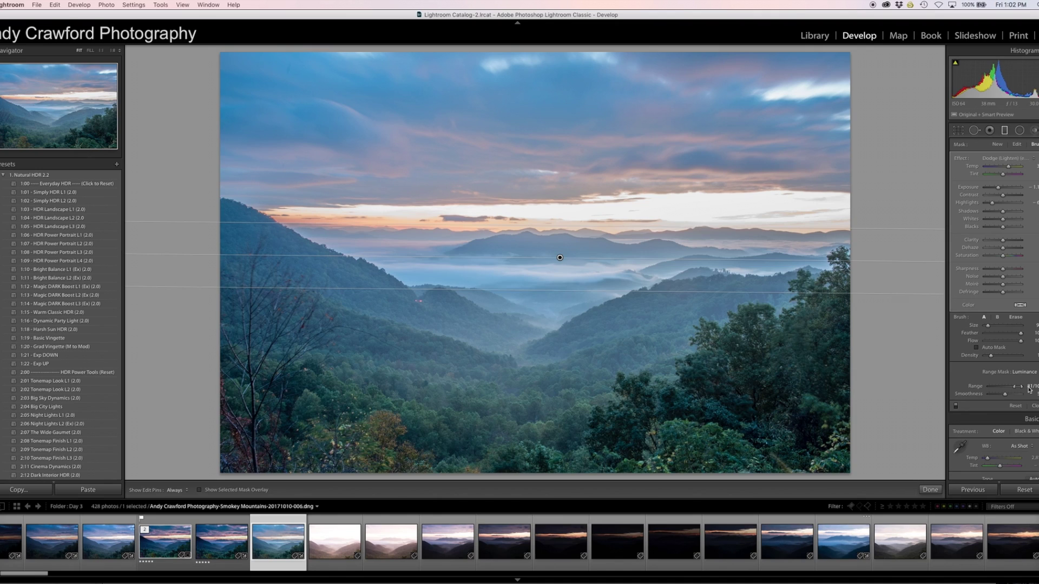
pyautogui.click(957, 407)
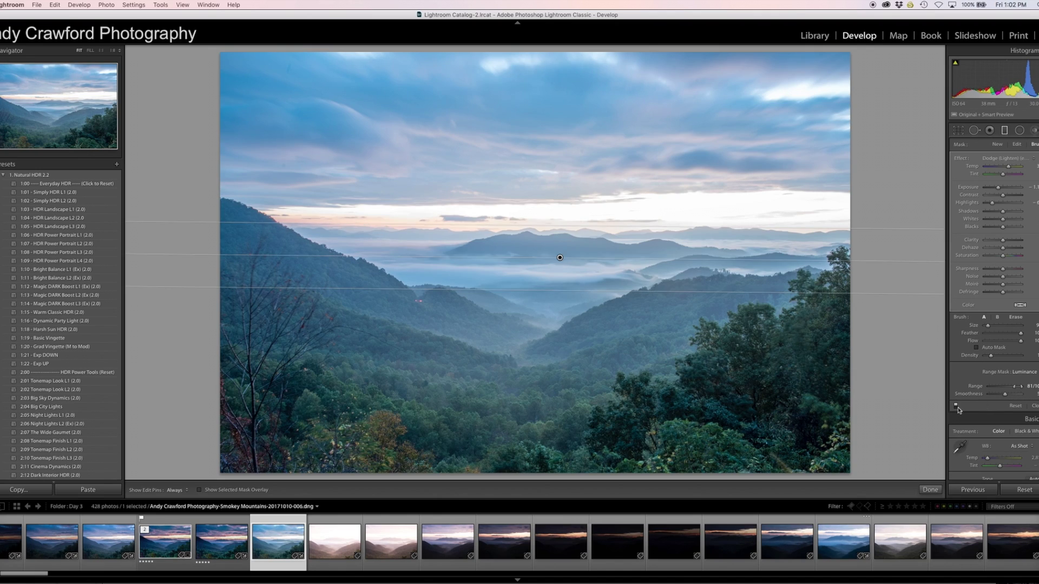
pyautogui.click(957, 407)
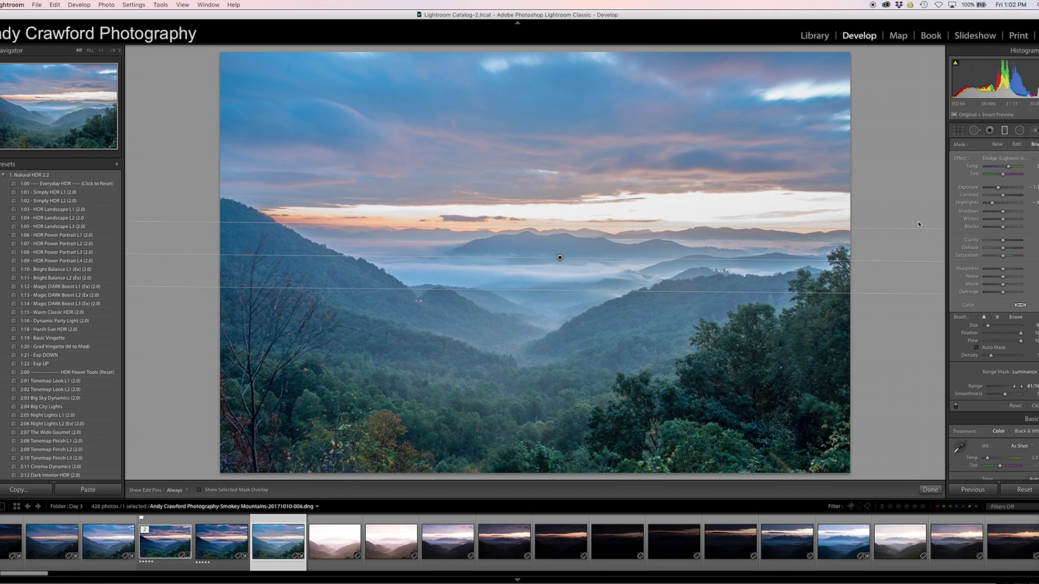
# Open the photo import window from the Library and examine the available Build Previews options
pyautogui.click(813, 38)
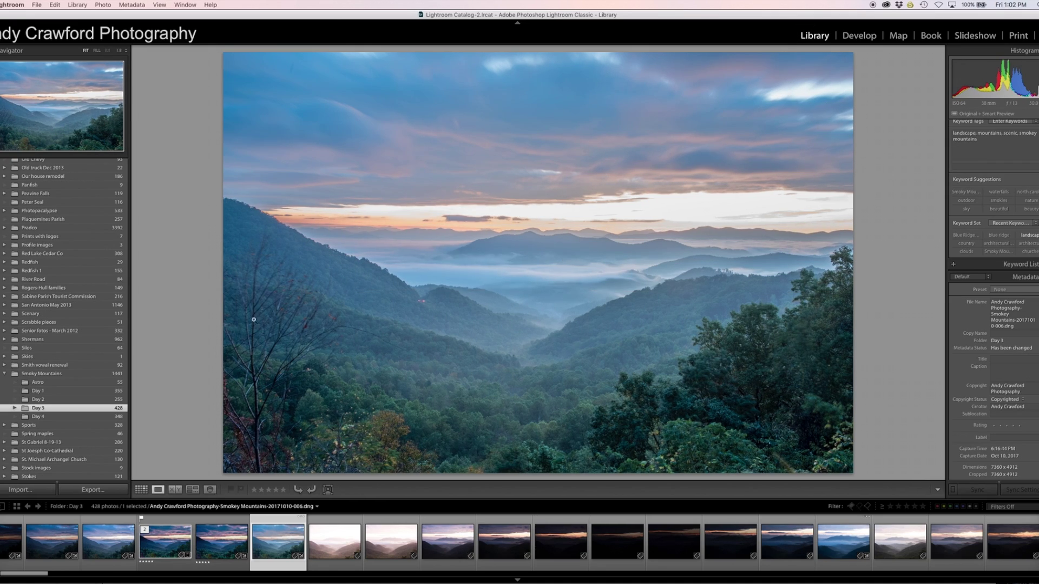
pyautogui.click(16, 490)
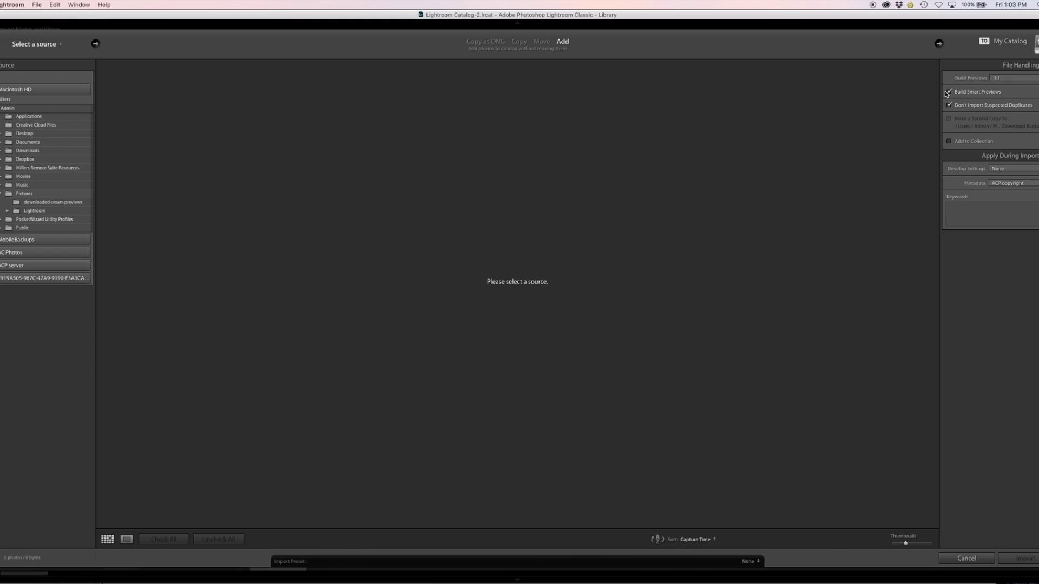
pyautogui.click(1005, 79)
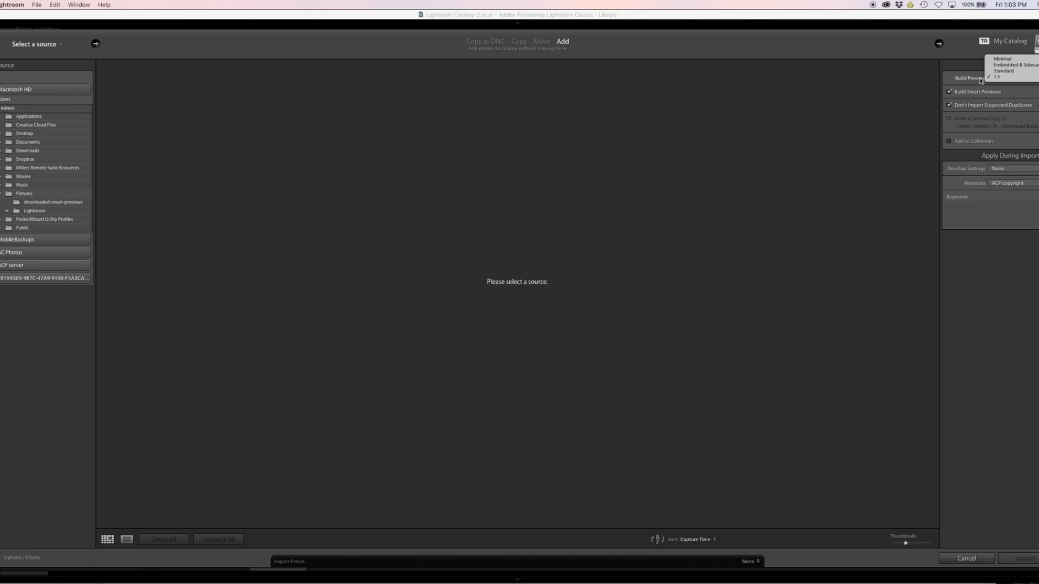
pyautogui.click(1022, 143)
pyautogui.click(999, 78)
pyautogui.click(1011, 324)
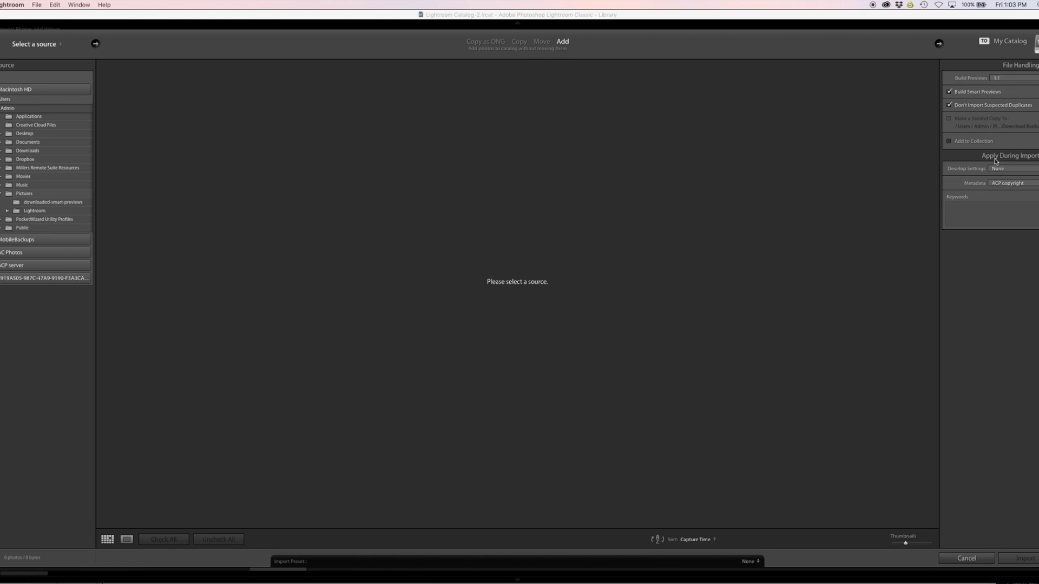
# Try Embedded & Sidecar as the preview type for the import, and cancel the import
pyautogui.click(1010, 78)
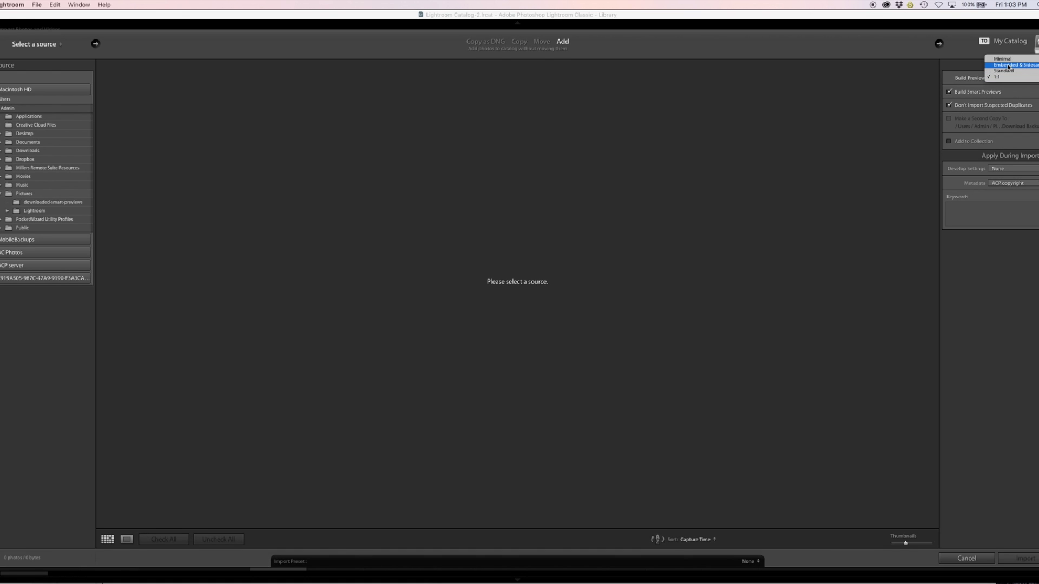
pyautogui.click(1024, 69)
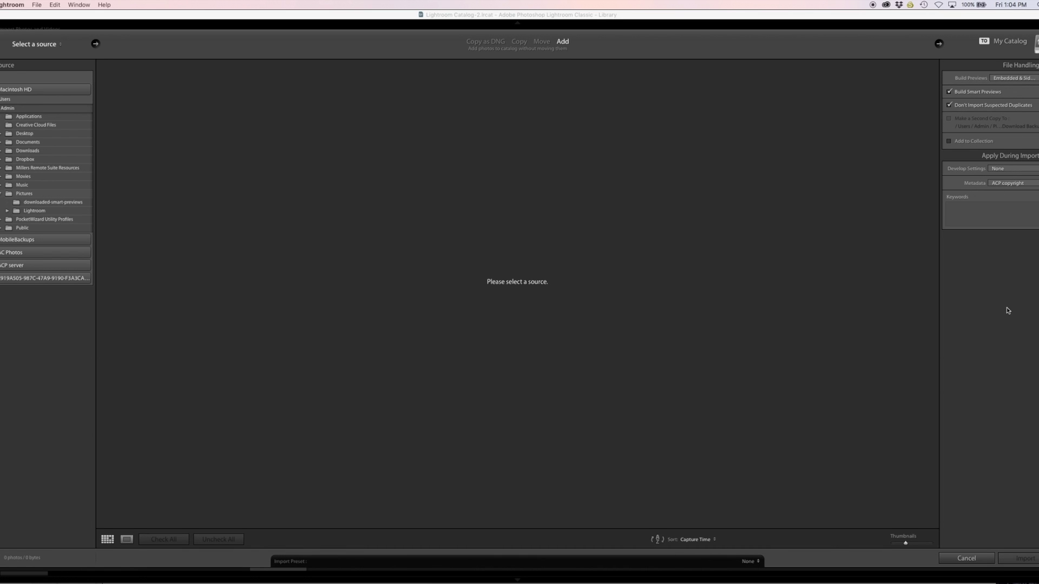
pyautogui.click(967, 558)
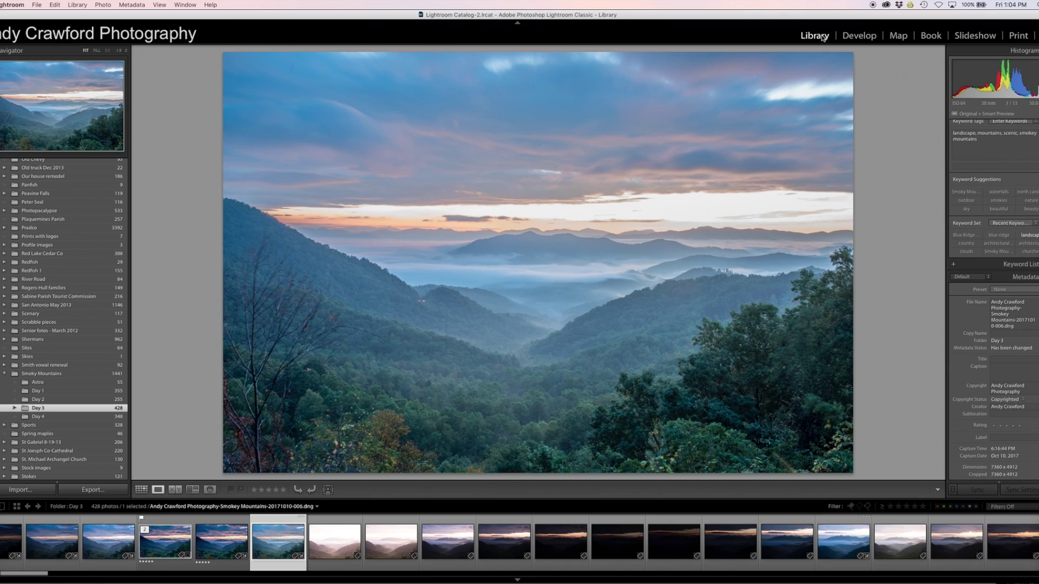
# Reopen the photo import window to check its file handling settings, and close it without importing
pyautogui.click(32, 490)
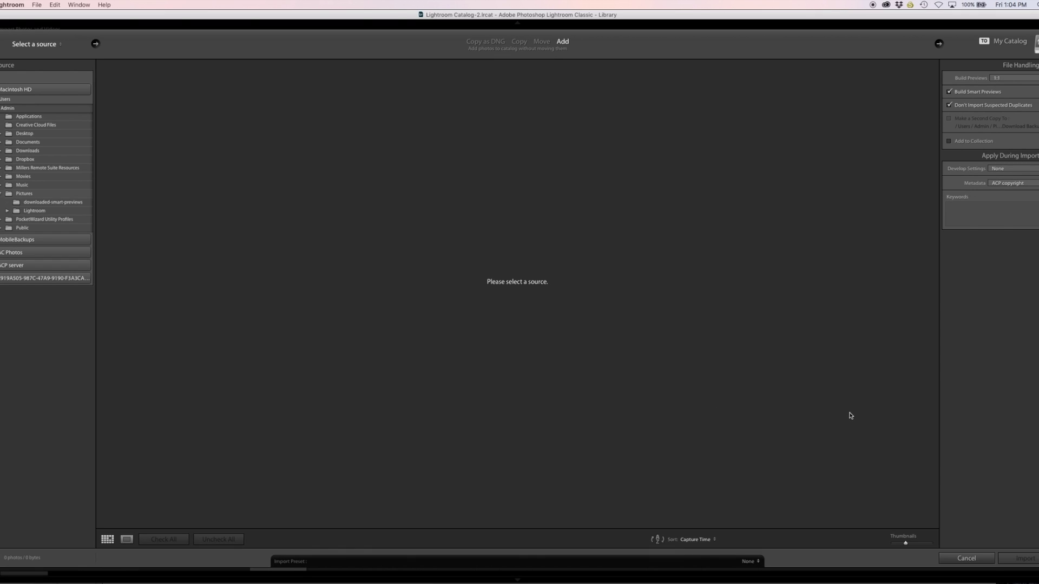
pyautogui.click(966, 558)
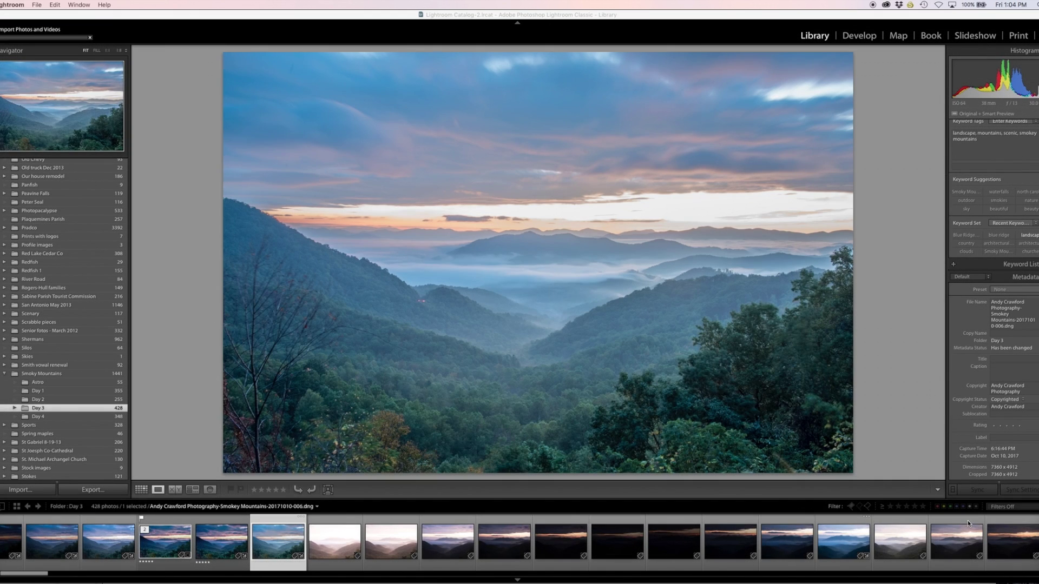